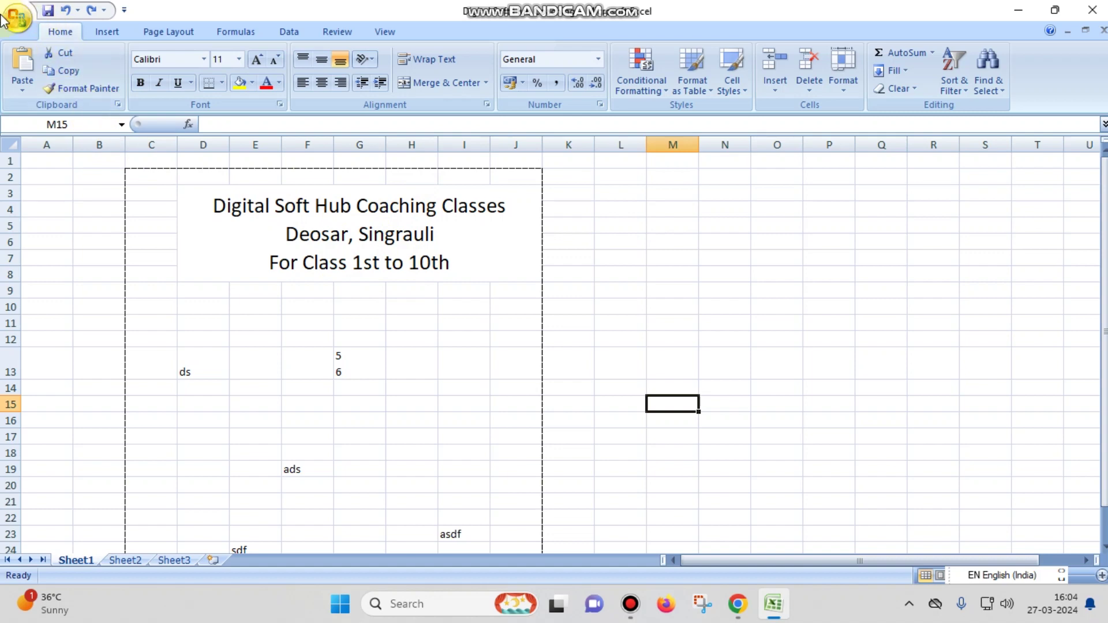
Check the heading in Print Preview, then return to the worksheet
{"action": "left_click", "coordinate": [17, 23]}
{"action": "mouse_move", "coordinate": [55, 206]}
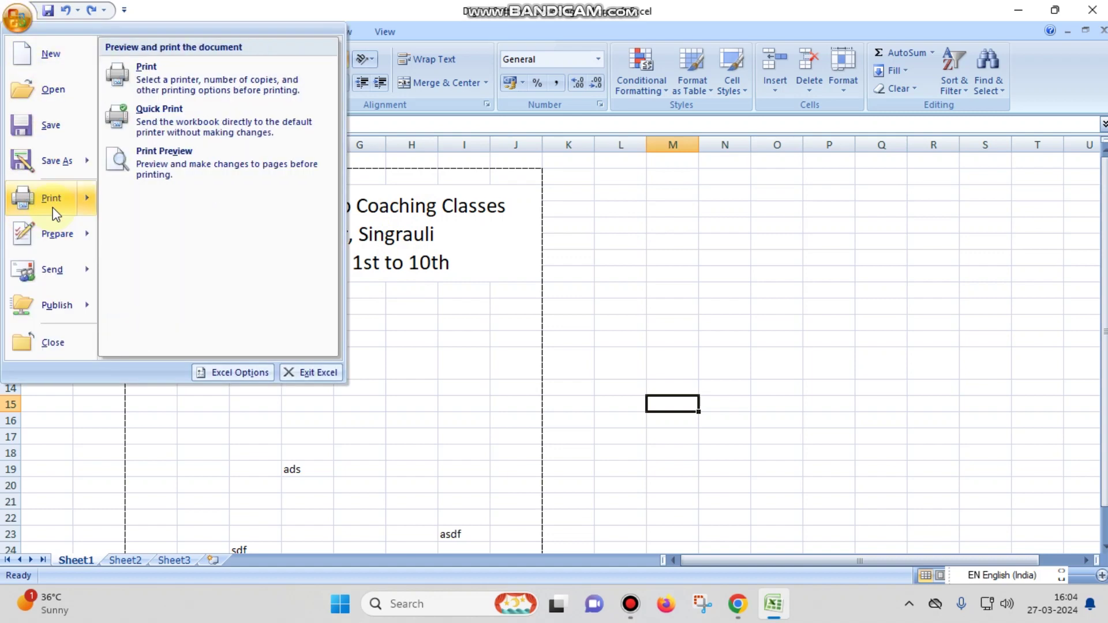
{"action": "left_click", "coordinate": [202, 167]}
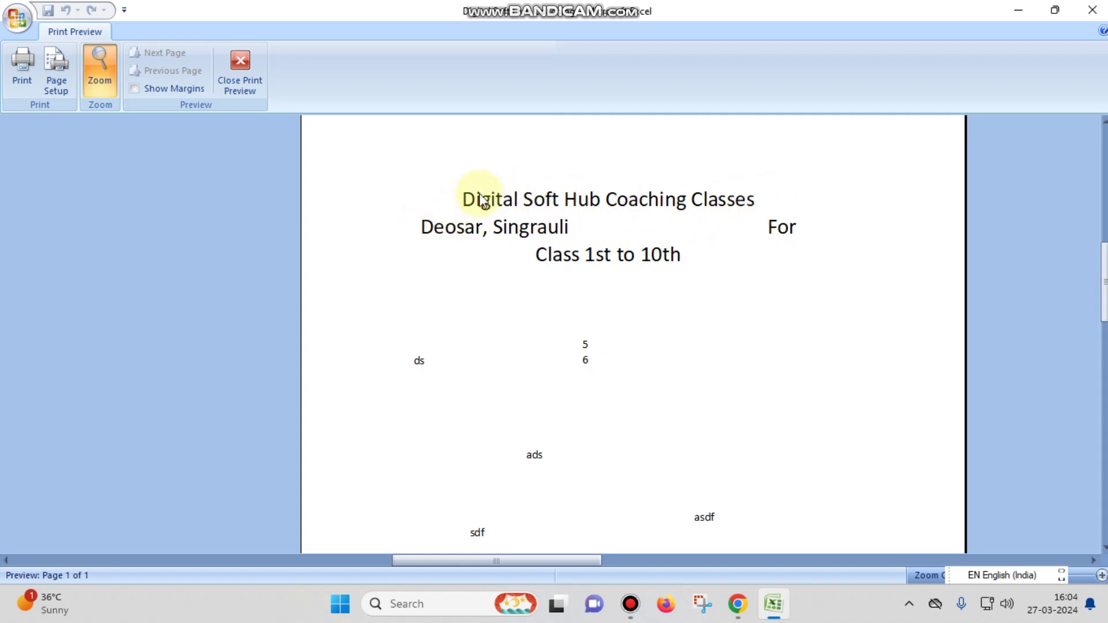
{"action": "left_click", "coordinate": [239, 70]}
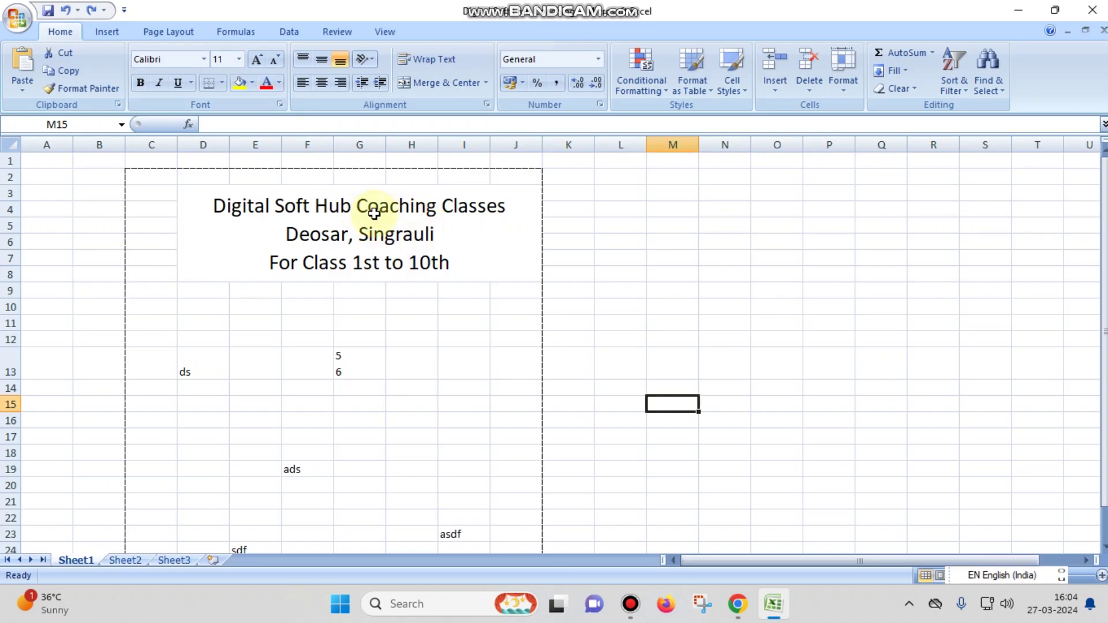
Rebreak the merged heading into 'Digital Soft Hub Coaching', 'Classes Deosar, Singrauli' and 'For Class 1st to 10th'
{"action": "left_click", "coordinate": [460, 290]}
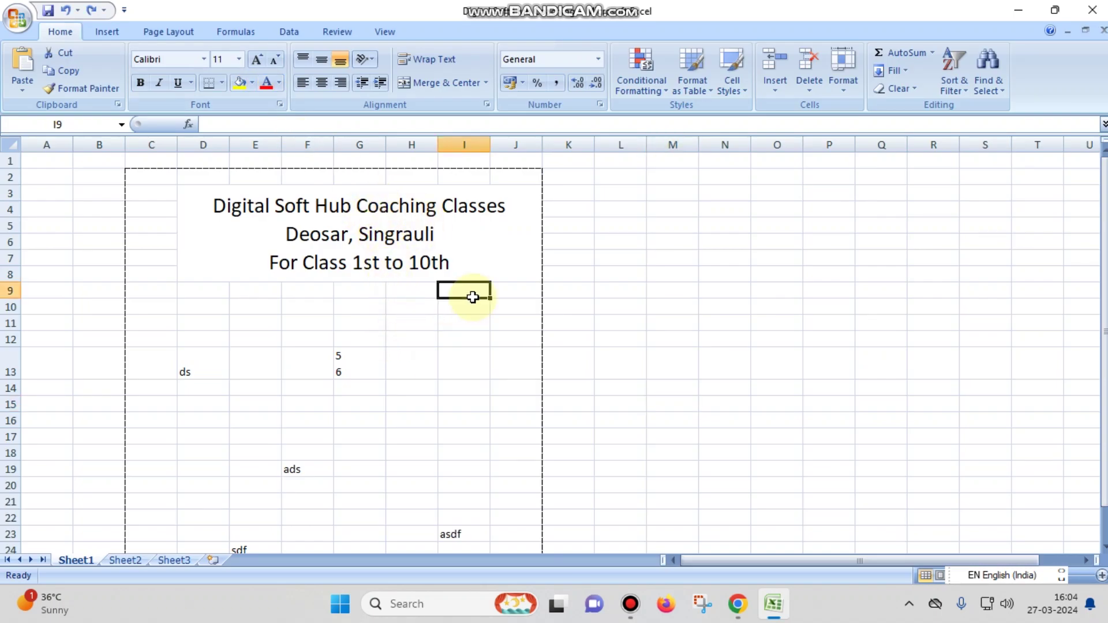
{"action": "double_click", "coordinate": [474, 210]}
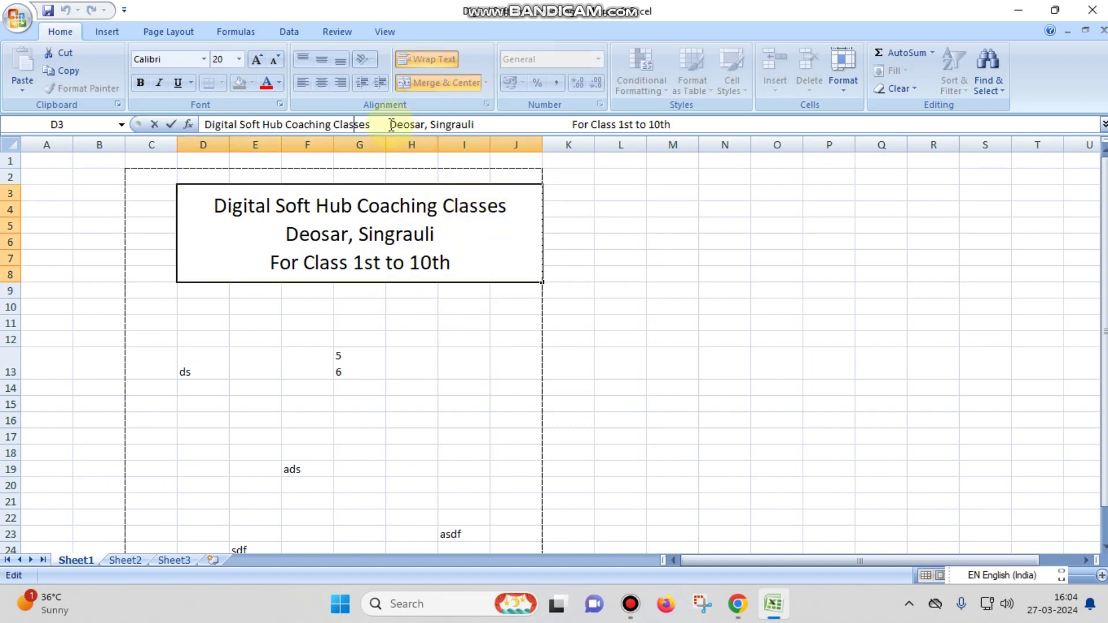
{"action": "left_click_drag", "start_coordinate": [387, 125], "coordinate": [376, 128]}
{"action": "key", "text": "Delete"}
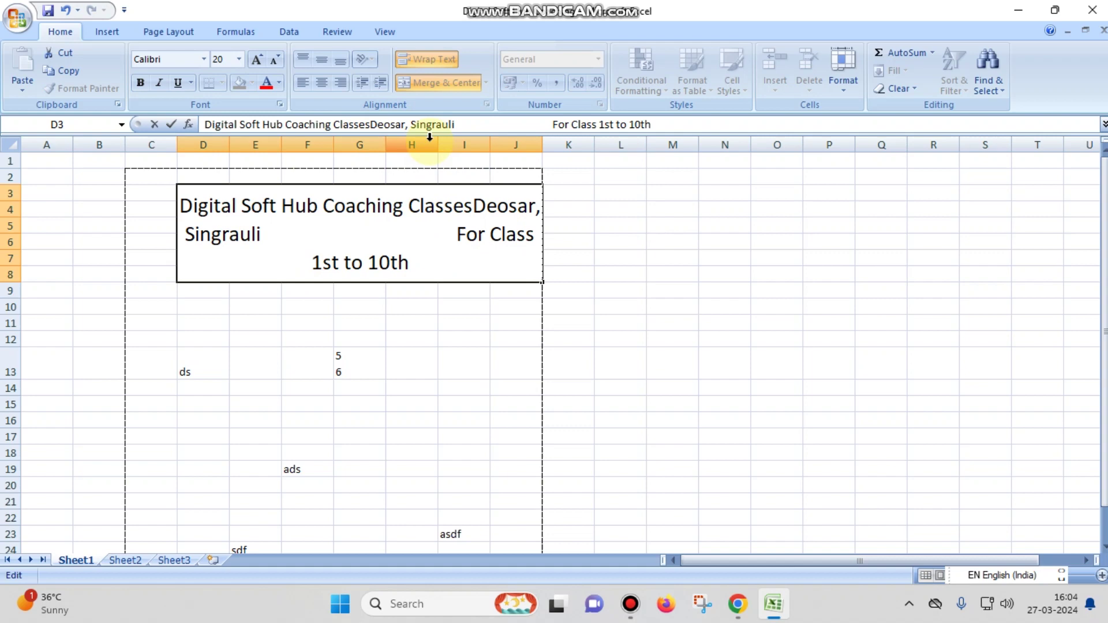
{"action": "key", "text": "alt+Return"}
{"action": "left_click_drag", "start_coordinate": [461, 127], "coordinate": [552, 128]}
{"action": "key", "text": "Delete"}
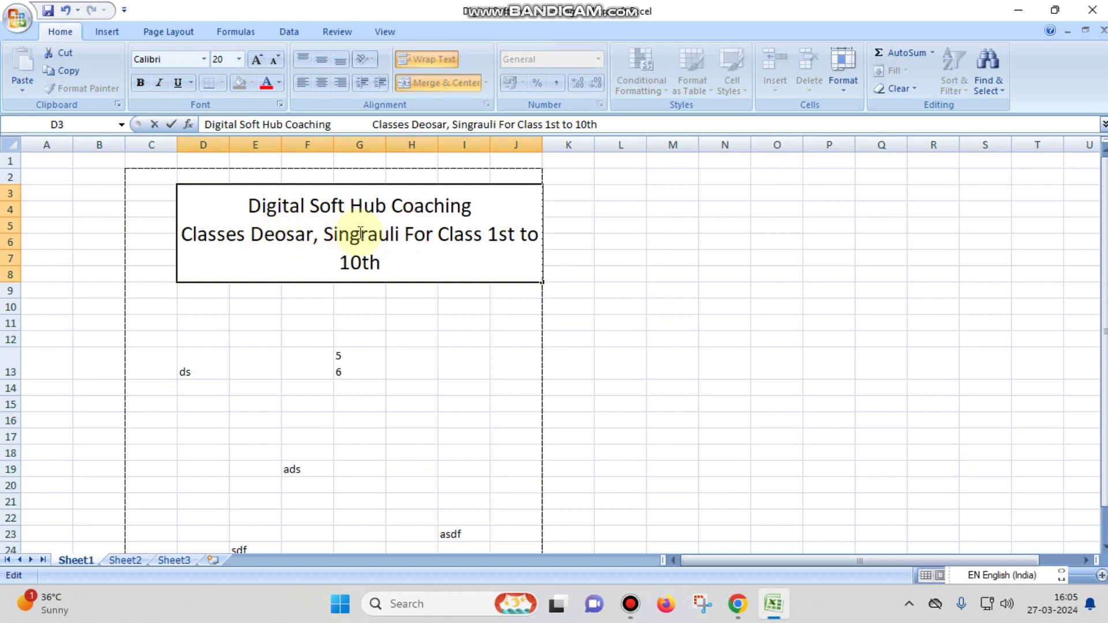
{"action": "left_click", "coordinate": [408, 238]}
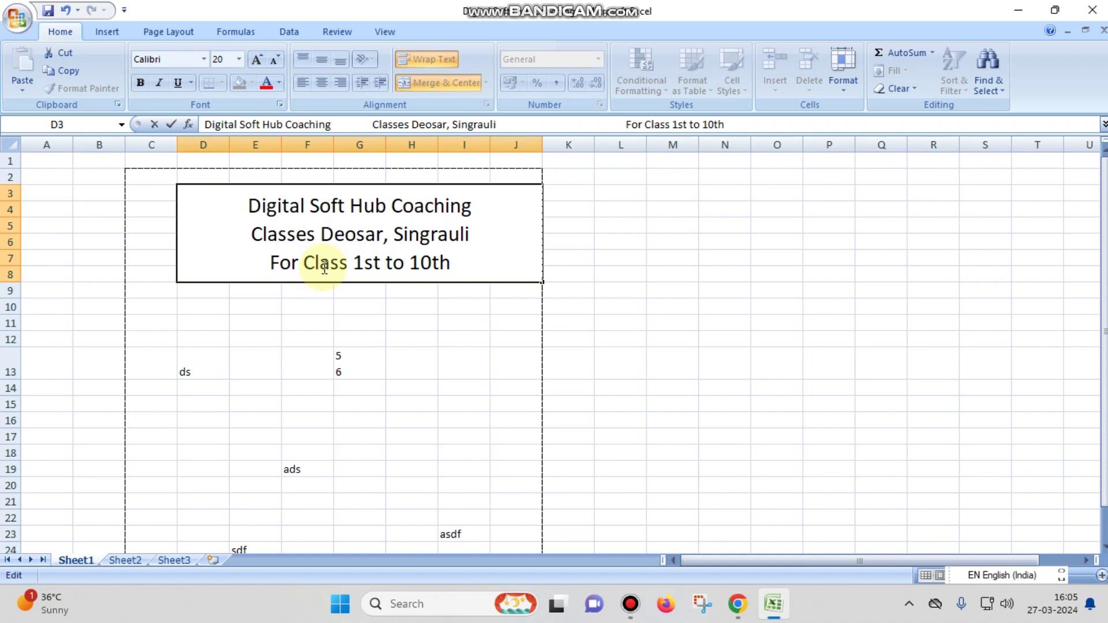
{"action": "left_click", "coordinate": [436, 342]}
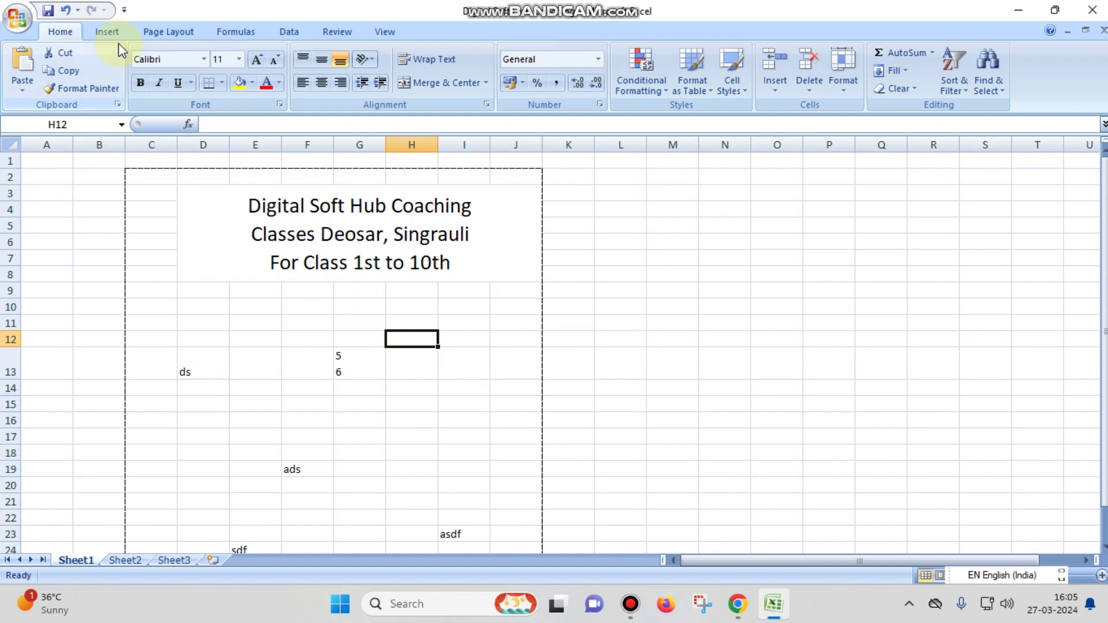
{"action": "left_click", "coordinate": [15, 22]}
{"action": "mouse_move", "coordinate": [37, 188]}
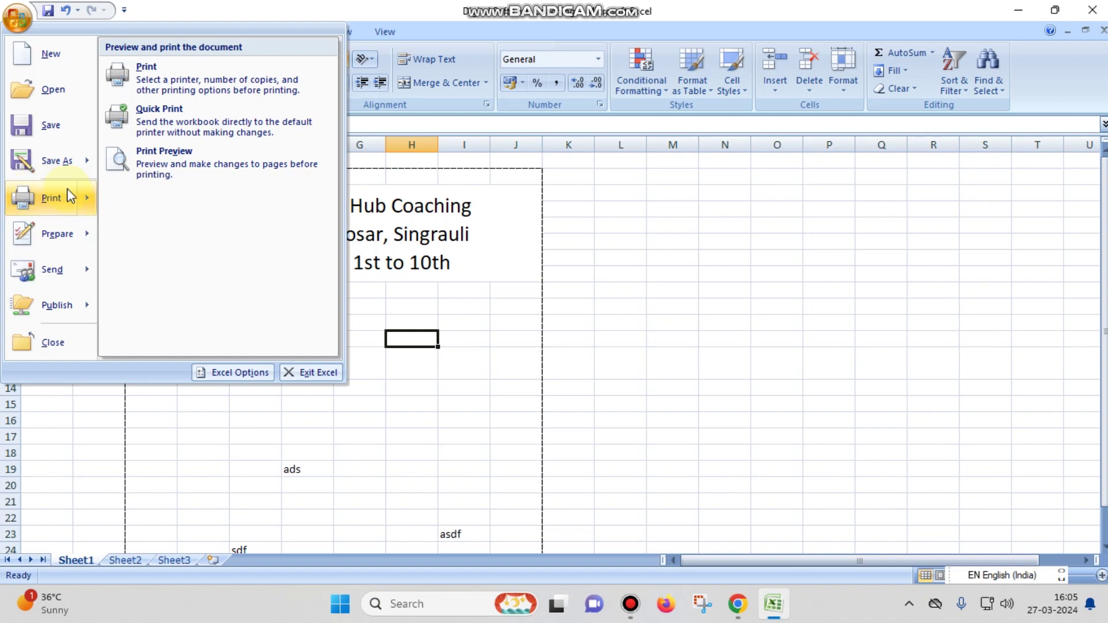
{"action": "left_click", "coordinate": [180, 159]}
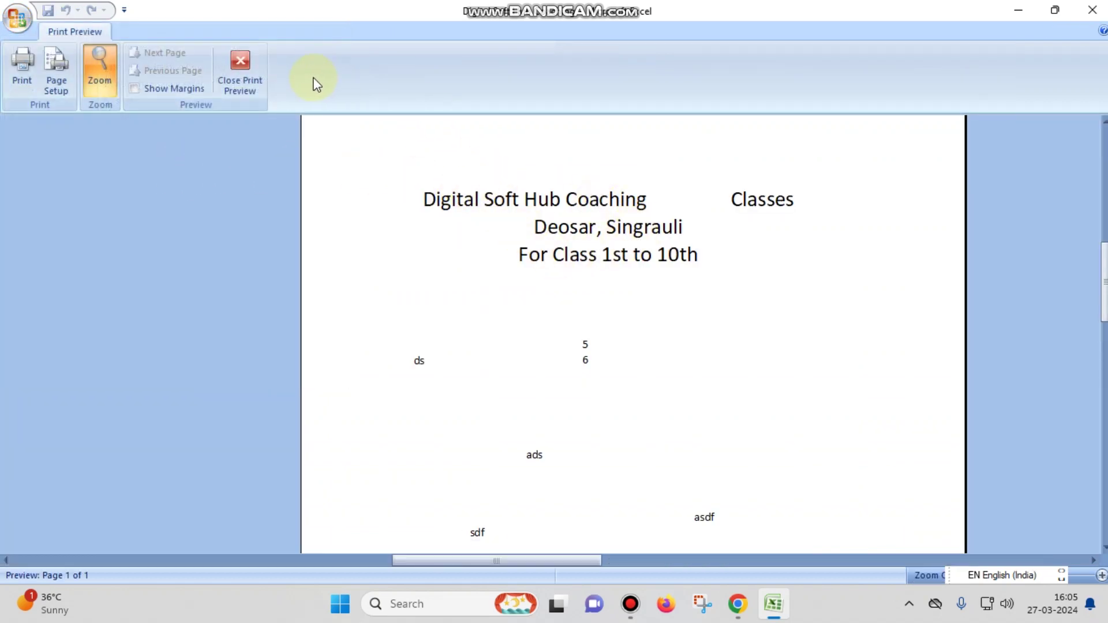
{"action": "left_click", "coordinate": [254, 88]}
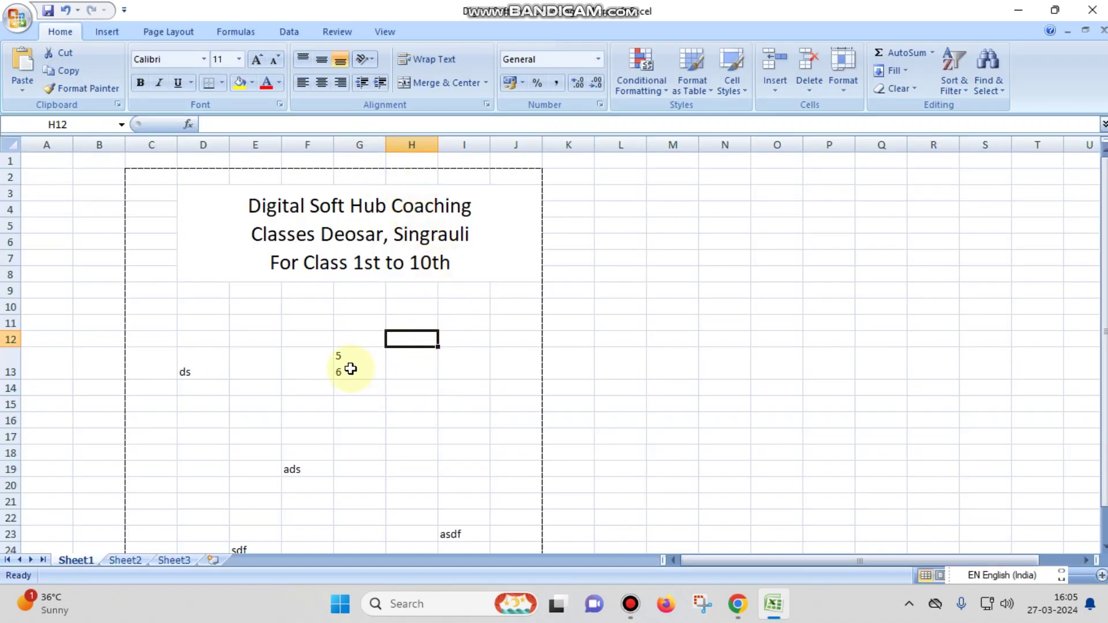
Enter a person's first name in cell H16
{"action": "left_click", "coordinate": [414, 418]}
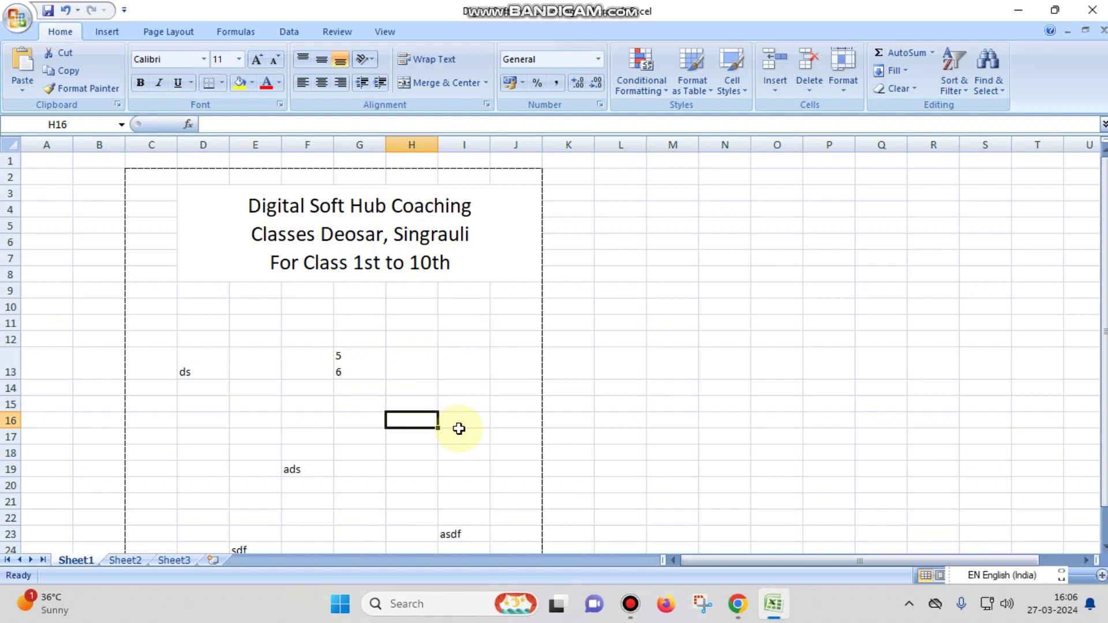
{"action": "type", "text": "abhishek"}
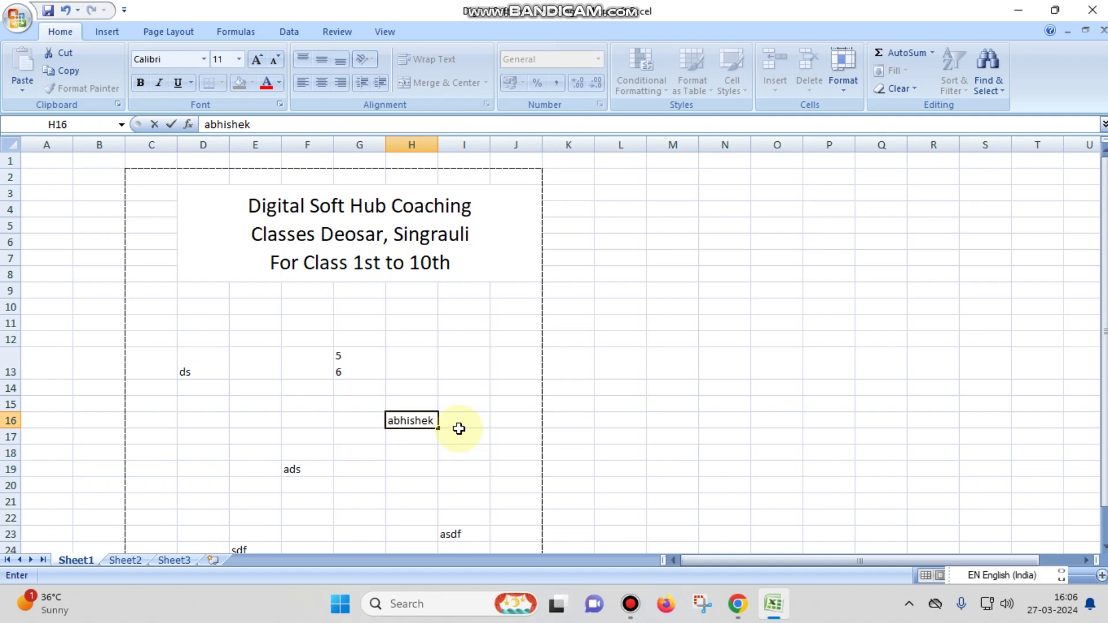
{"action": "left_click", "coordinate": [459, 428]}
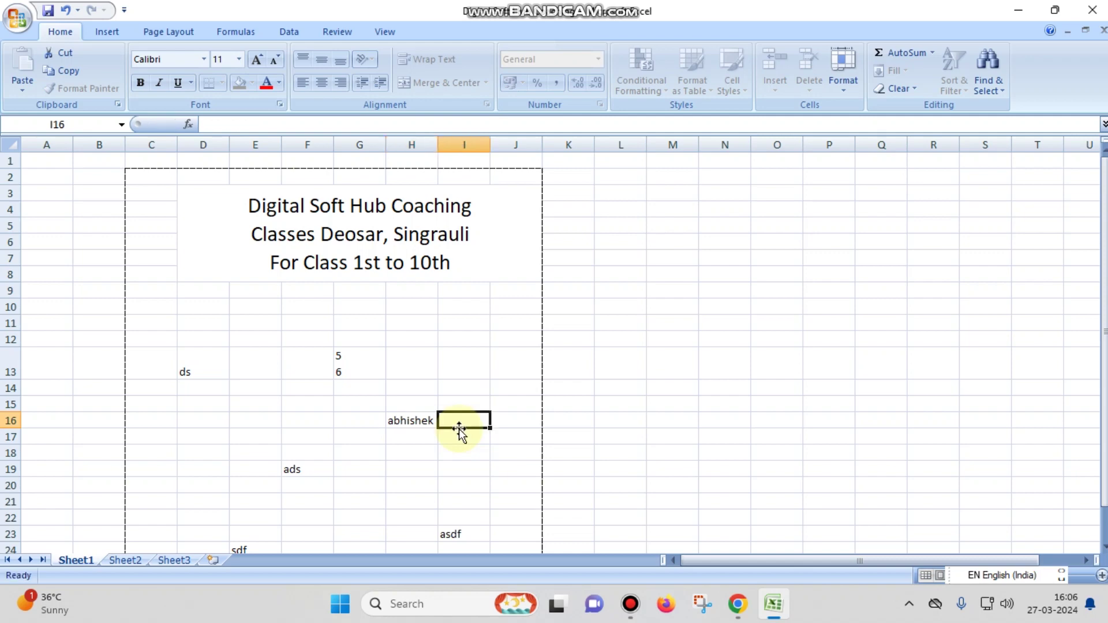
{"action": "key", "text": "Left"}
{"action": "key", "text": "Down"}
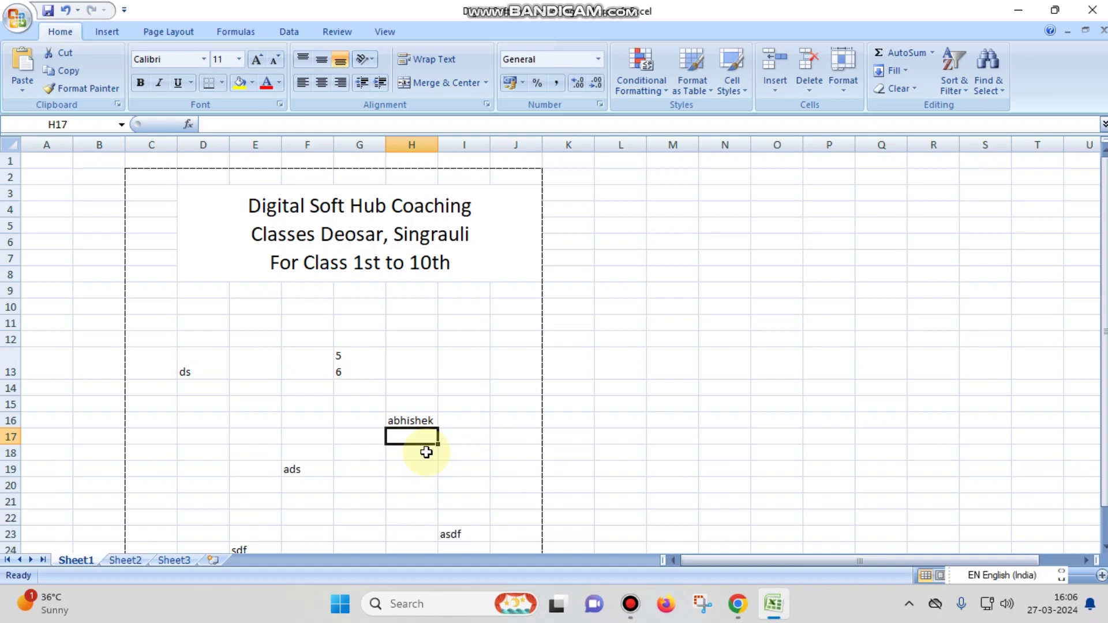
{"action": "key", "text": "Up"}
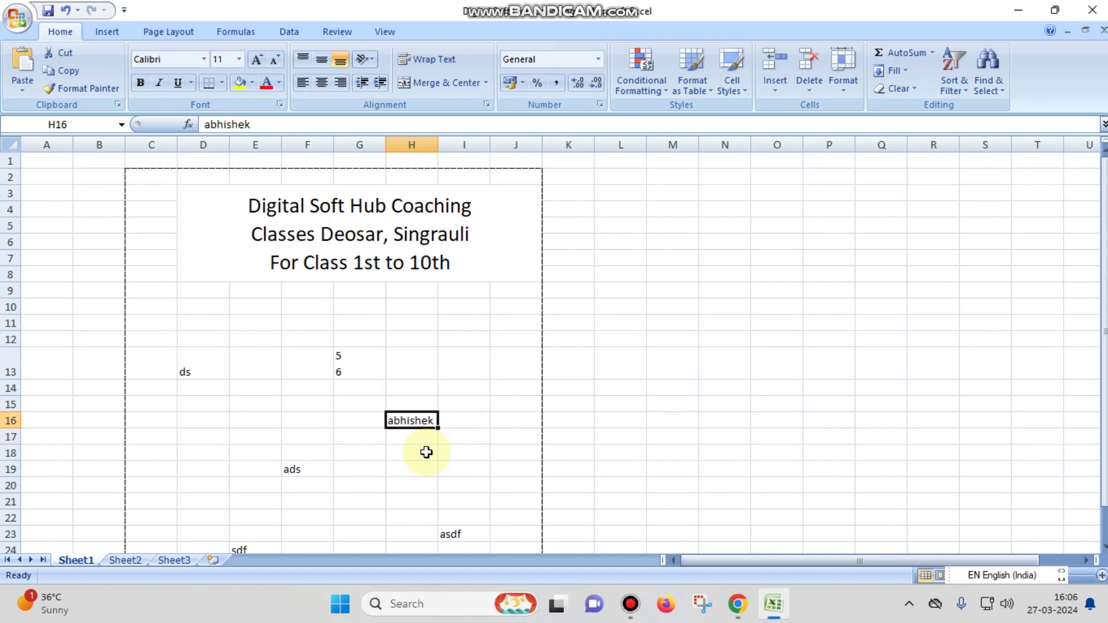
Add the surname on a second line in H16 with Alt+Enter, and type 'Alt+Enter' into L13
{"action": "key", "text": "F2"}
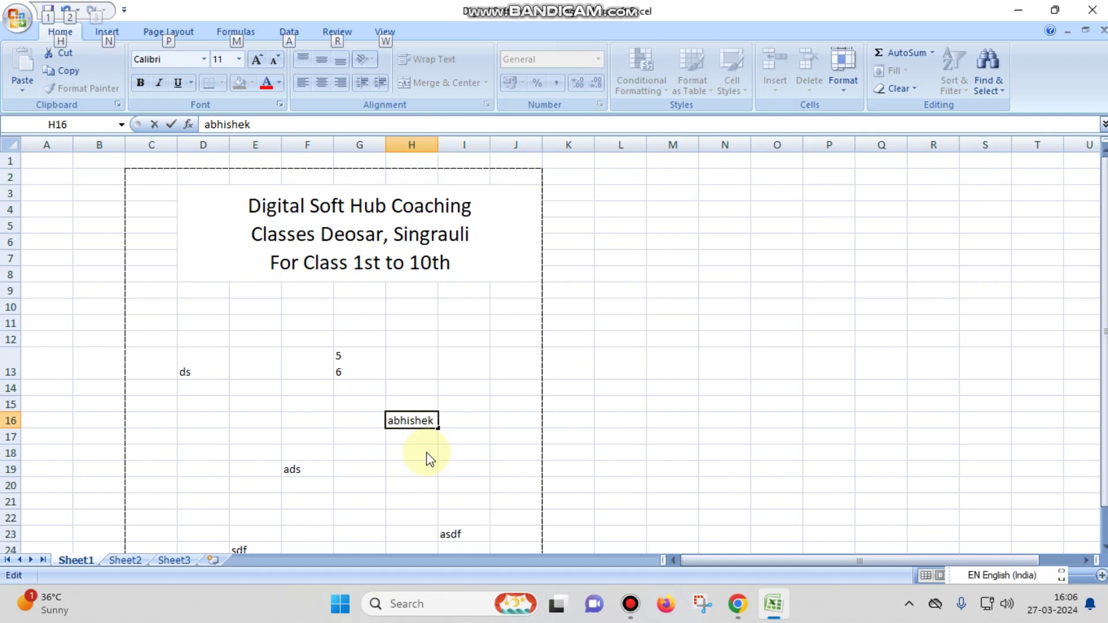
{"action": "key", "text": "alt+Return"}
{"action": "type", "text": "Tripathi"}
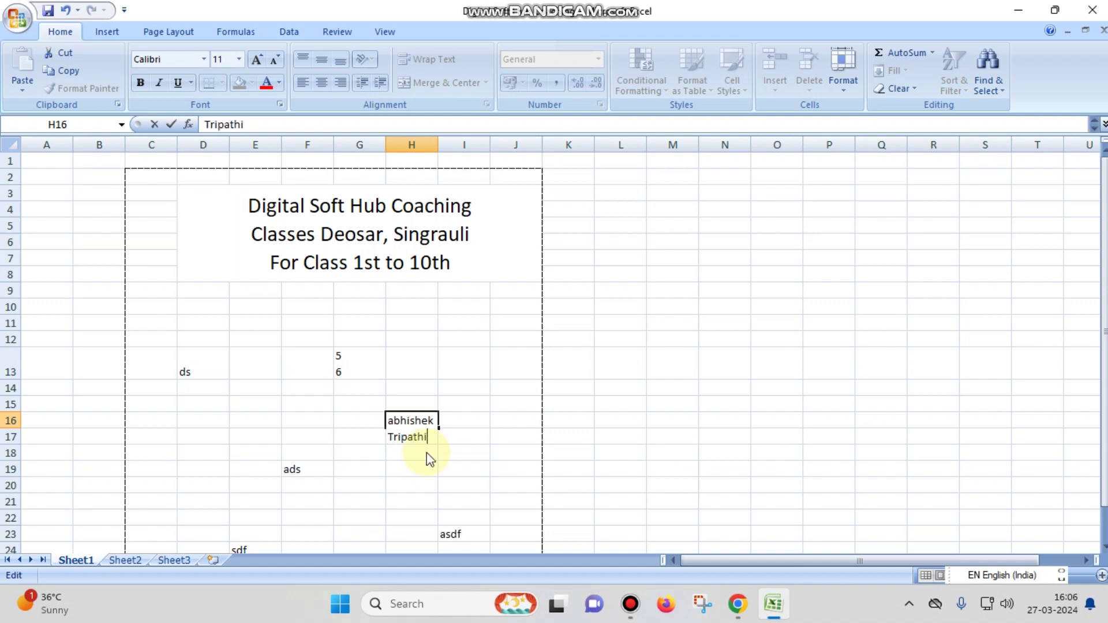
{"action": "key", "text": "Return"}
{"action": "left_click", "coordinate": [628, 370]}
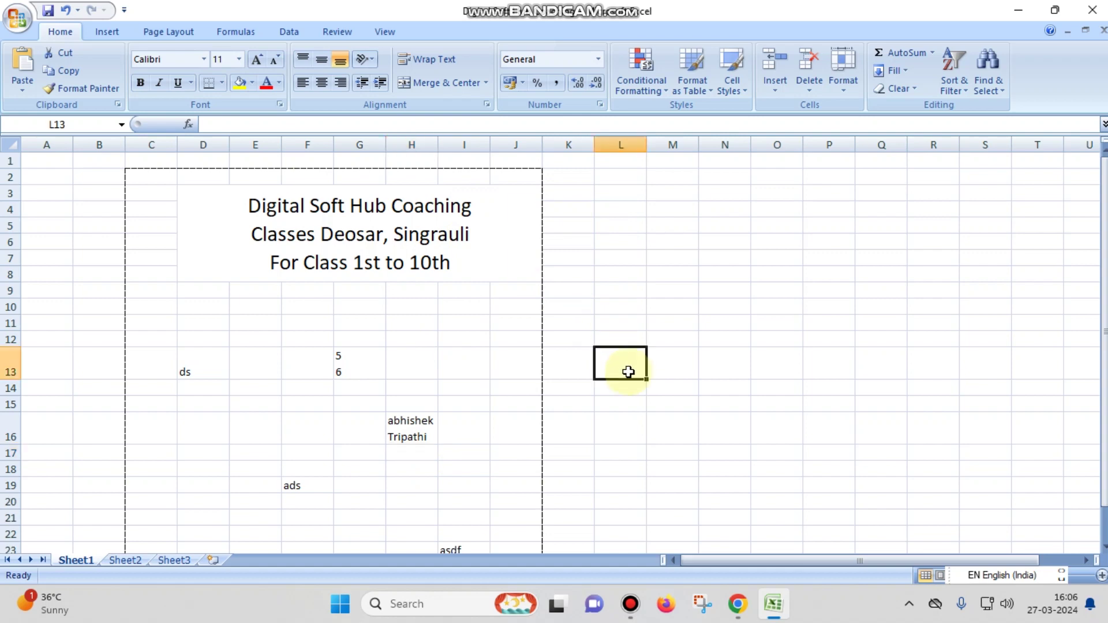
{"action": "type", "text": "Alt+"}
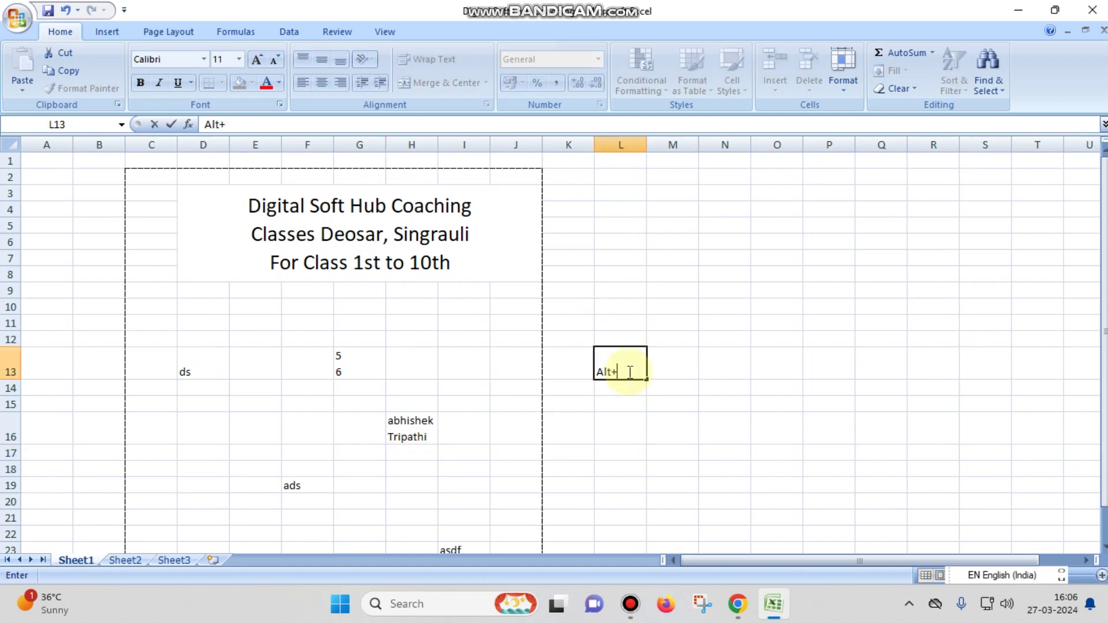
{"action": "type", "text": "Enter"}
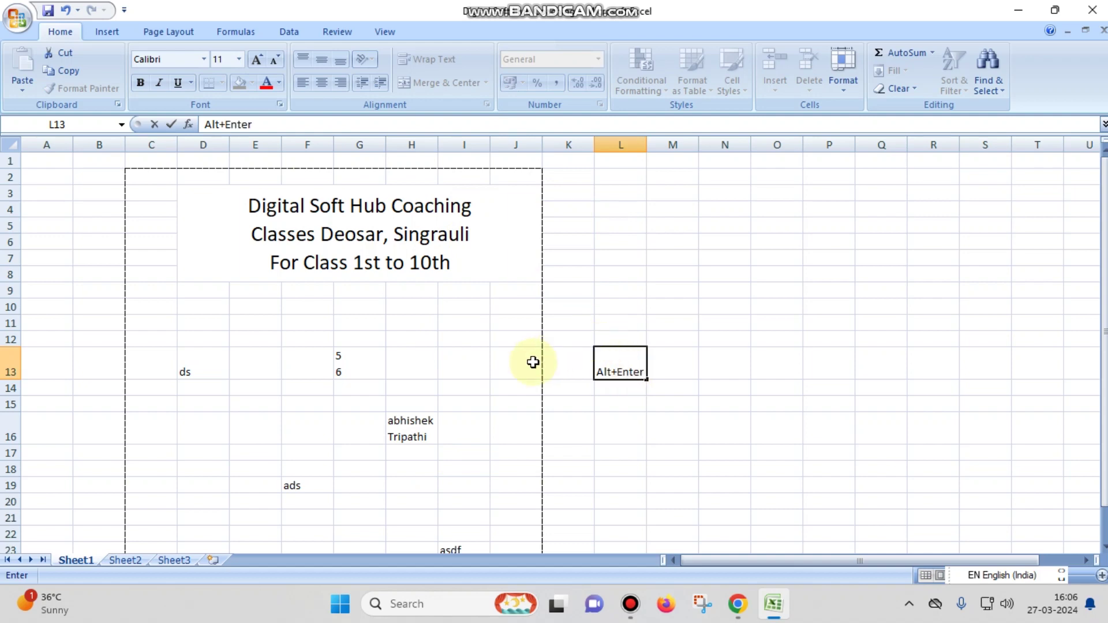
Commit the L13 note and clear the title's old breaks after 'Coaching' and before 'For'
{"action": "left_click", "coordinate": [514, 370]}
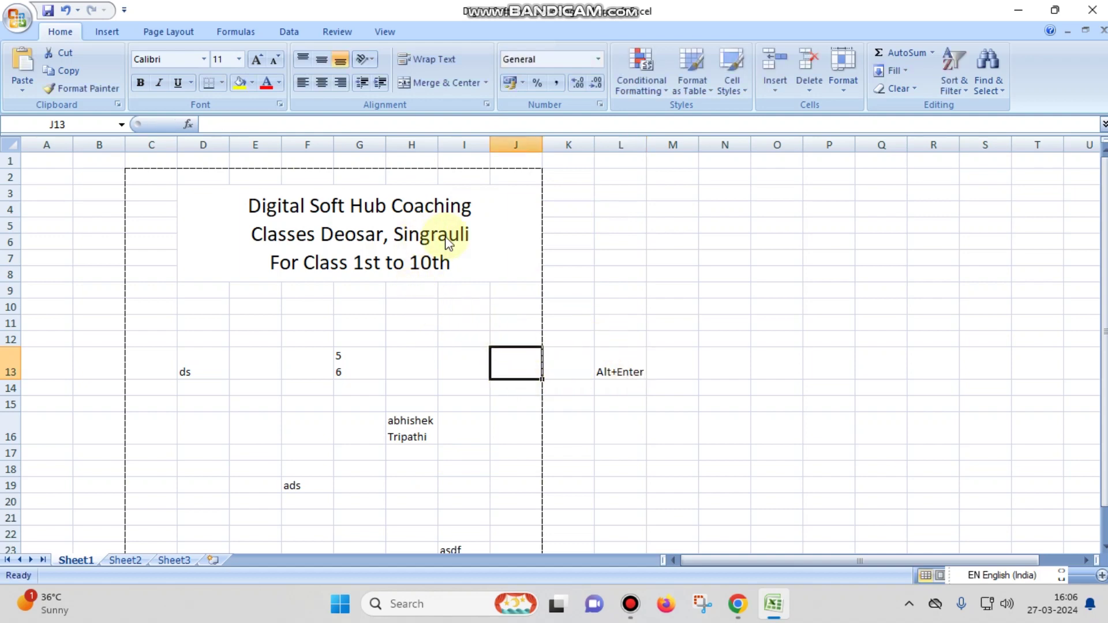
{"action": "double_click", "coordinate": [454, 212]}
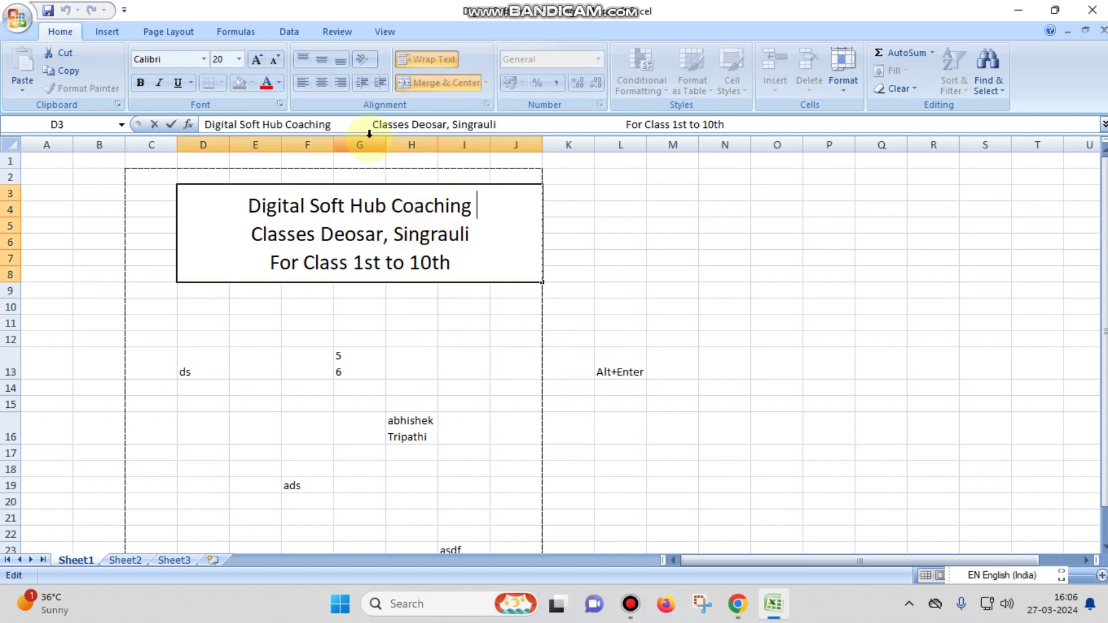
{"action": "left_click_drag", "start_coordinate": [375, 123], "coordinate": [335, 123]}
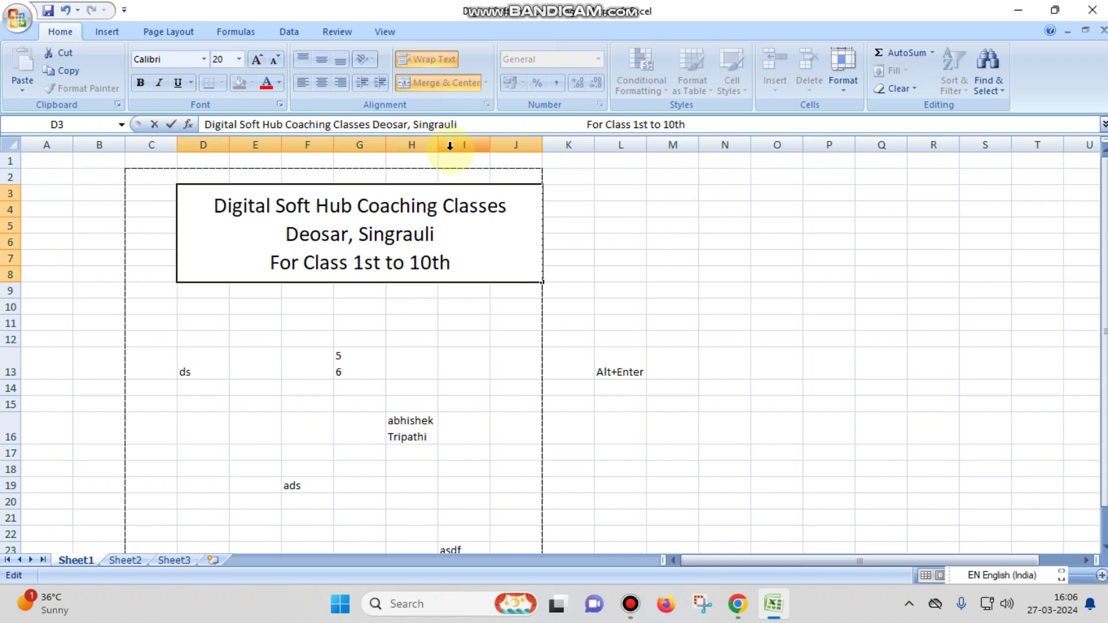
{"action": "left_click_drag", "start_coordinate": [460, 125], "coordinate": [585, 125]}
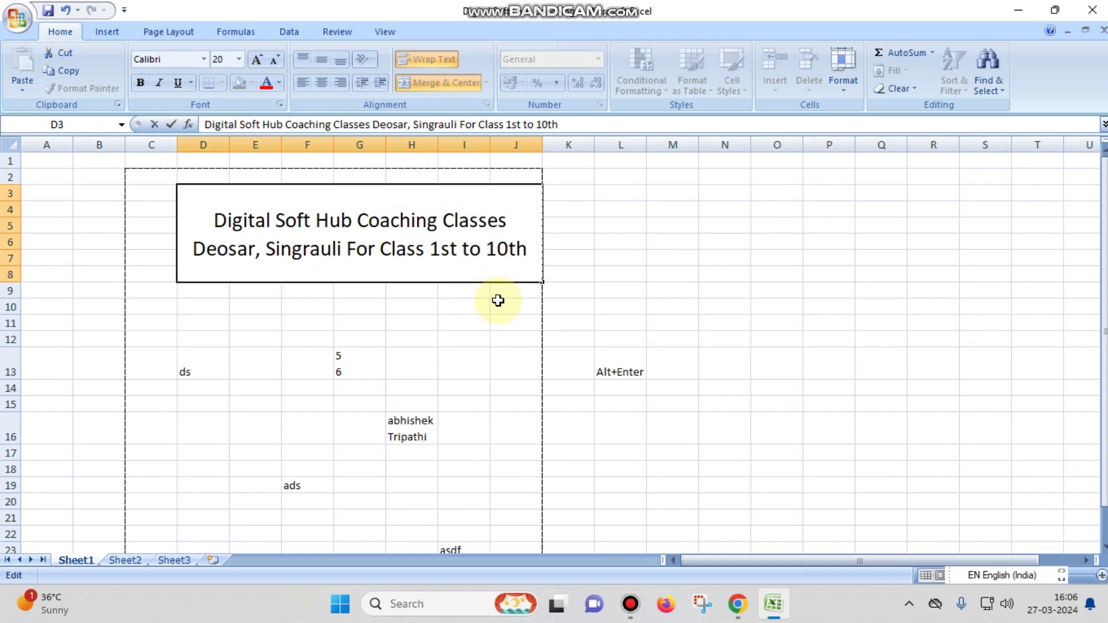
{"action": "key", "text": "alt"}
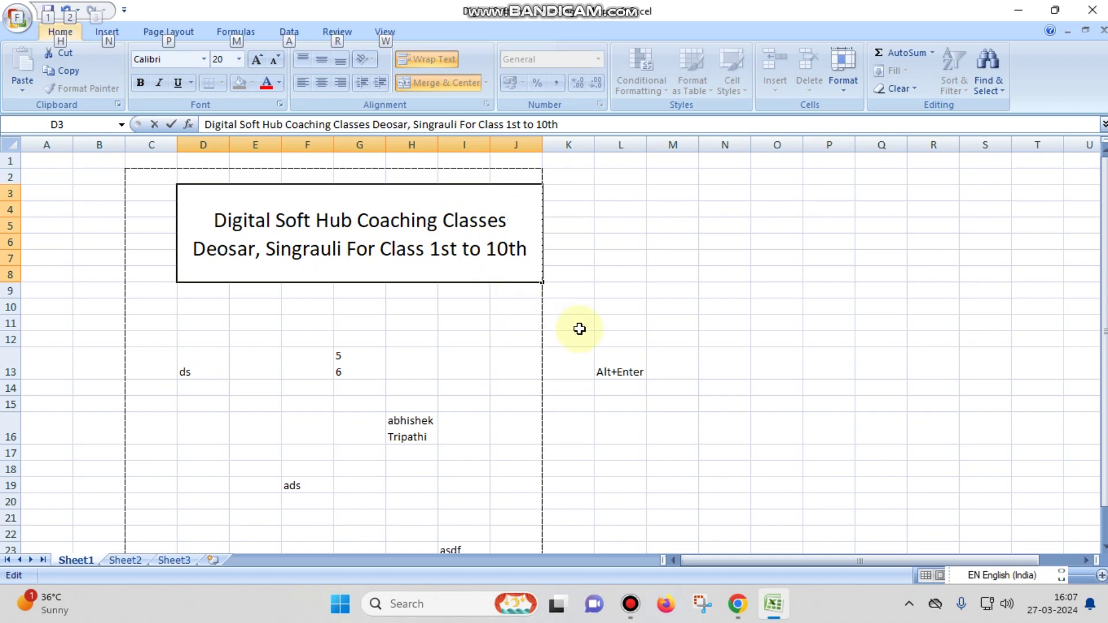
Break the title after 'Classes' and before 'For Class 1st to 10th' for three centred lines
{"action": "left_click", "coordinate": [513, 221]}
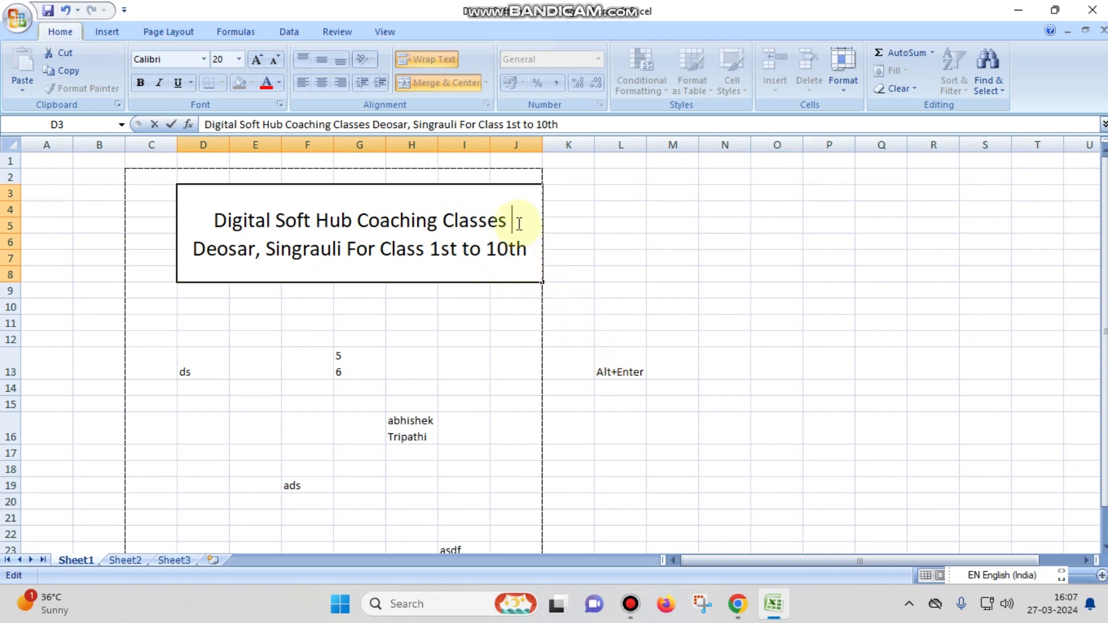
{"action": "key", "text": "alt+Return"}
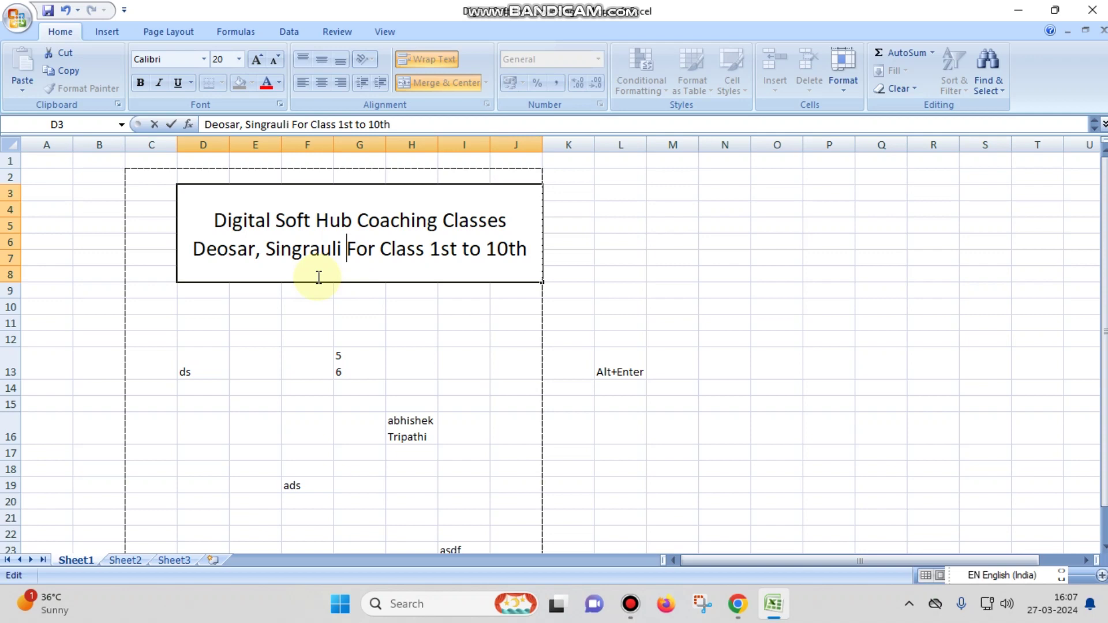
{"action": "key", "text": "alt+Return"}
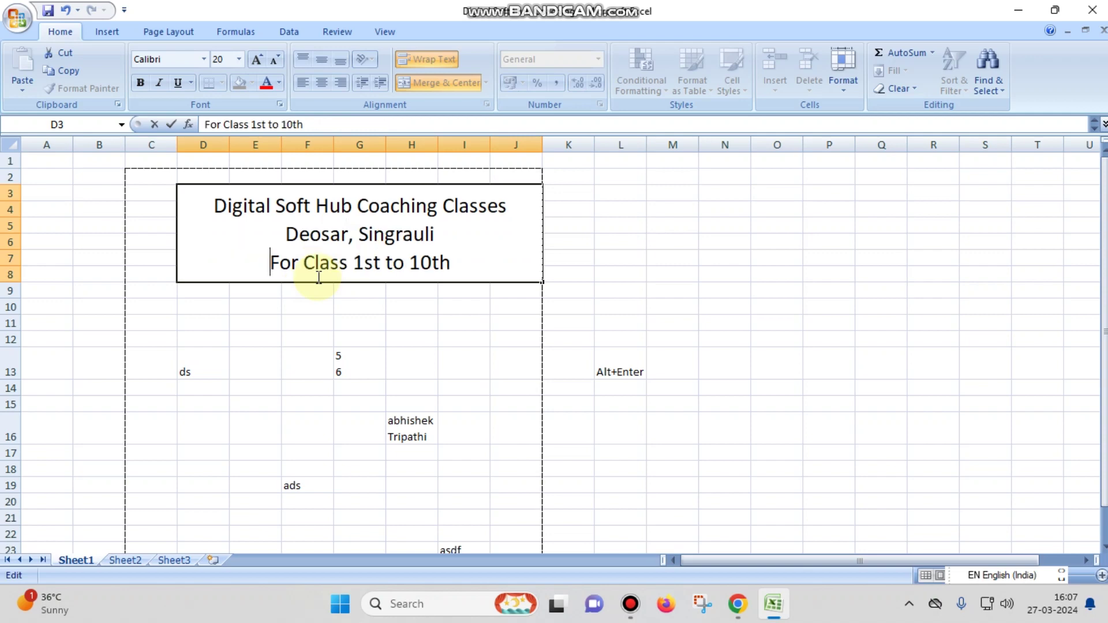
{"action": "left_click", "coordinate": [329, 309]}
{"action": "left_click", "coordinate": [313, 248]}
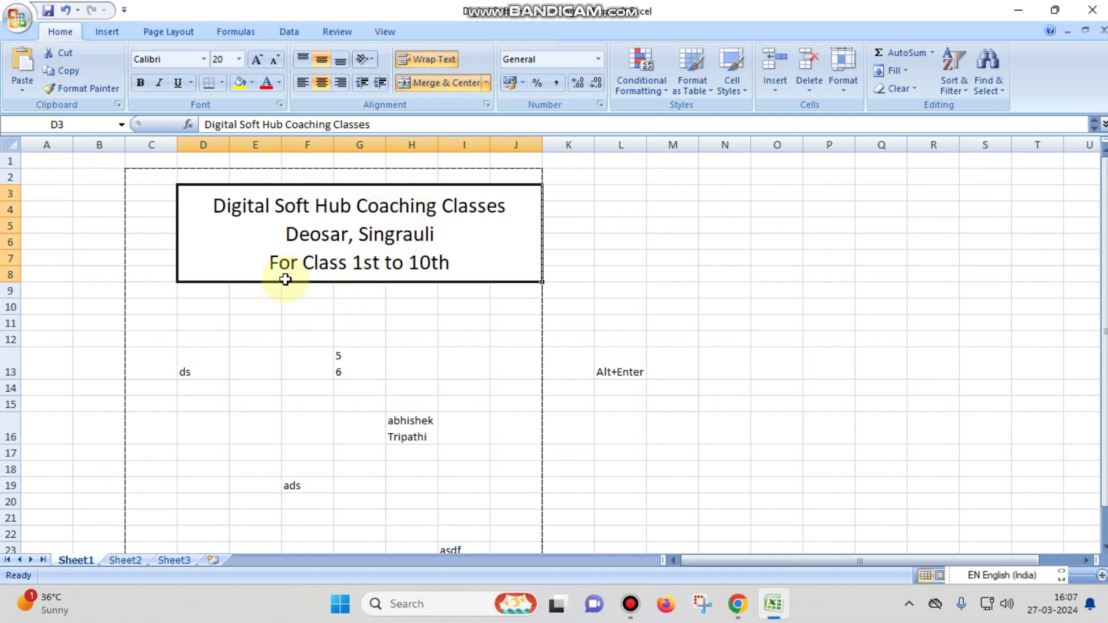
Open Print Preview from the Office menu to check the three-line centred heading
{"action": "left_click", "coordinate": [22, 18]}
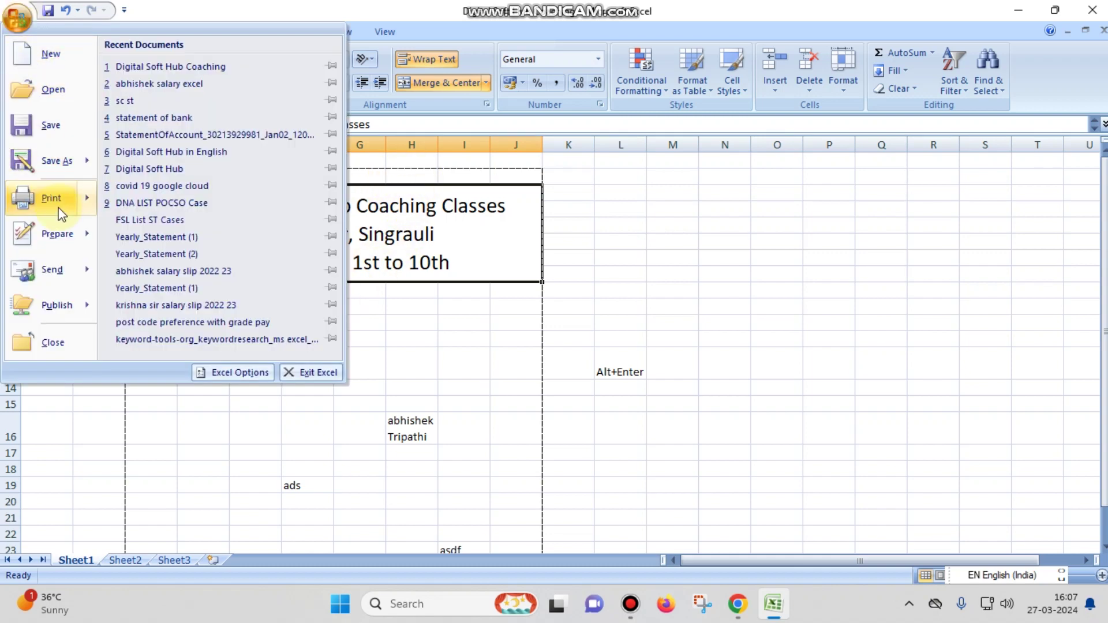
{"action": "mouse_move", "coordinate": [57, 240]}
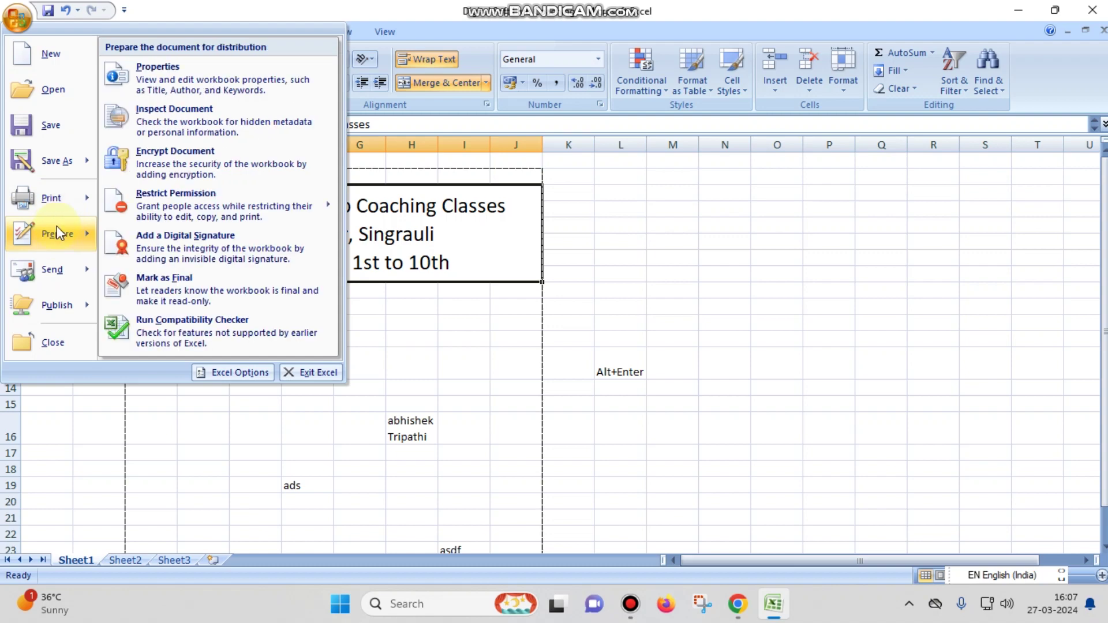
{"action": "mouse_move", "coordinate": [57, 206]}
{"action": "left_click", "coordinate": [166, 173]}
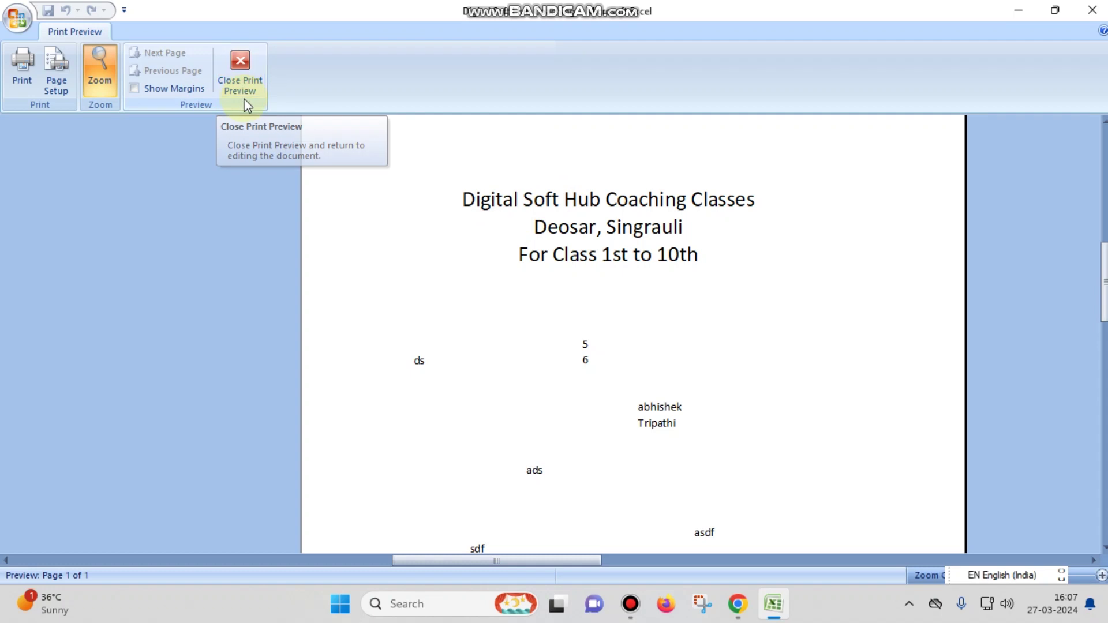
{"action": "left_click", "coordinate": [247, 103]}
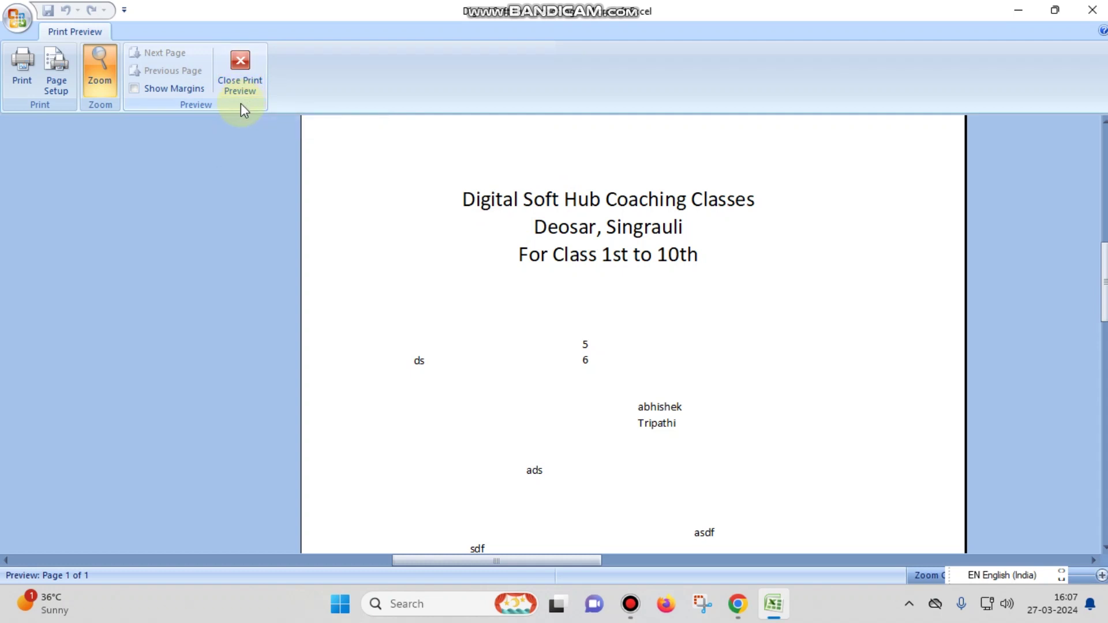